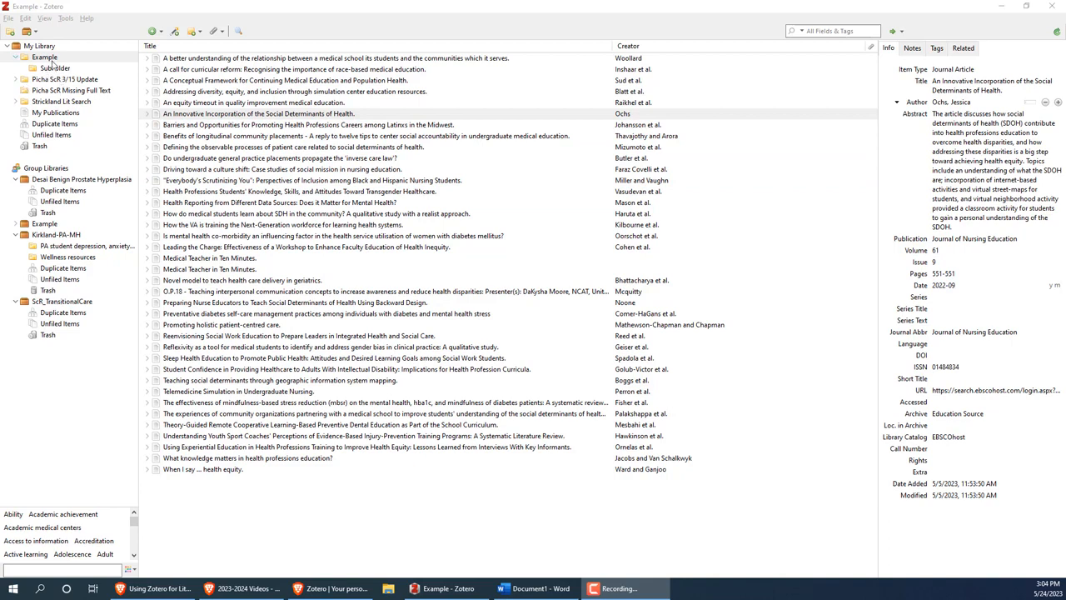
# - View the Example collection and its SubFolder, and create a new collection named New Folder in My Library
pyautogui.click(55, 58)
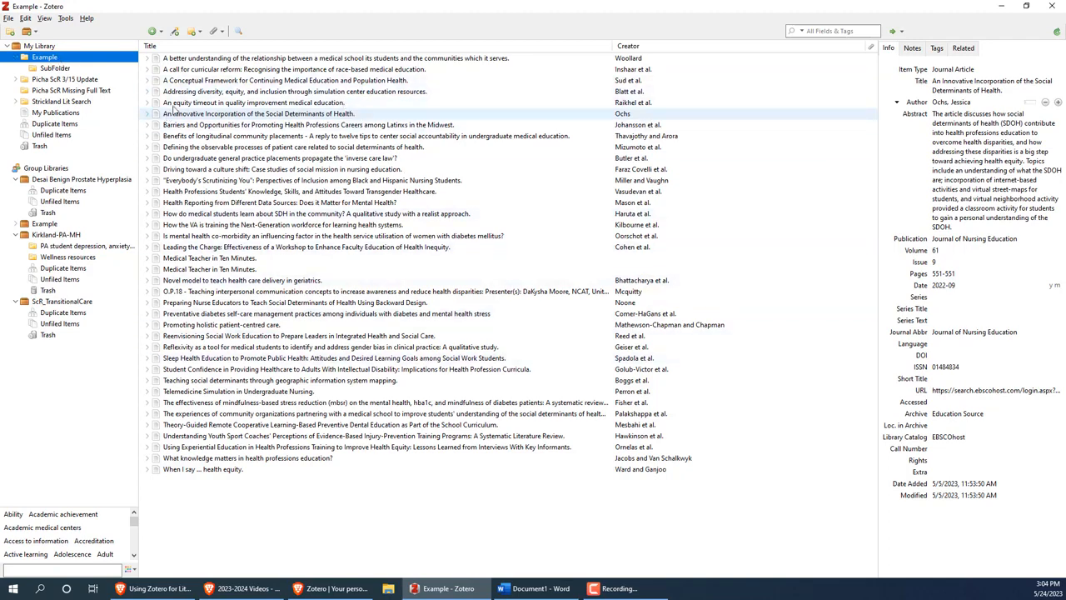
pyautogui.click(68, 69)
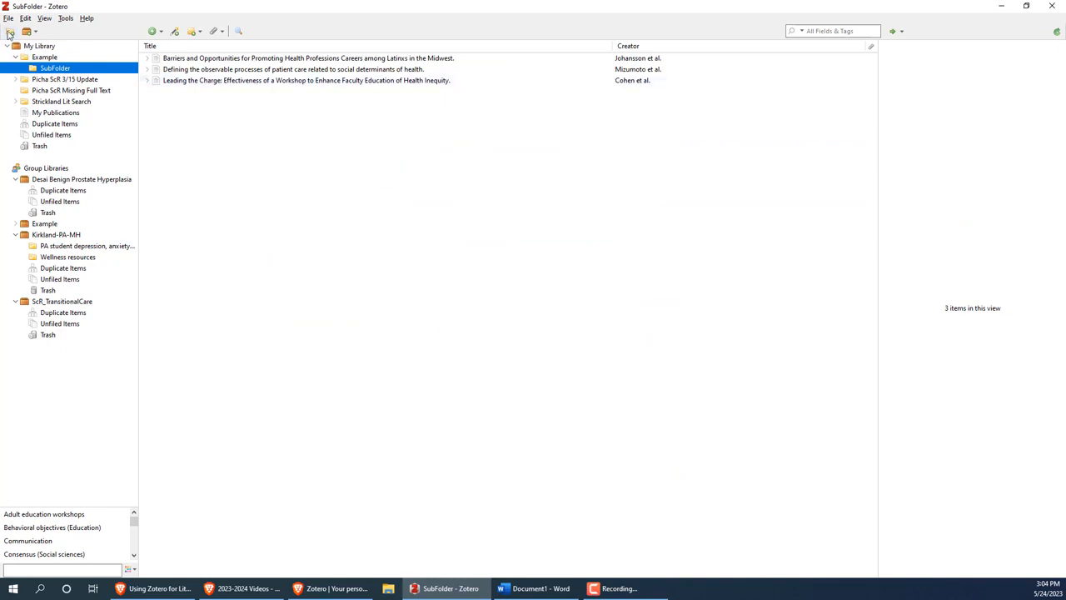
pyautogui.click(9, 34)
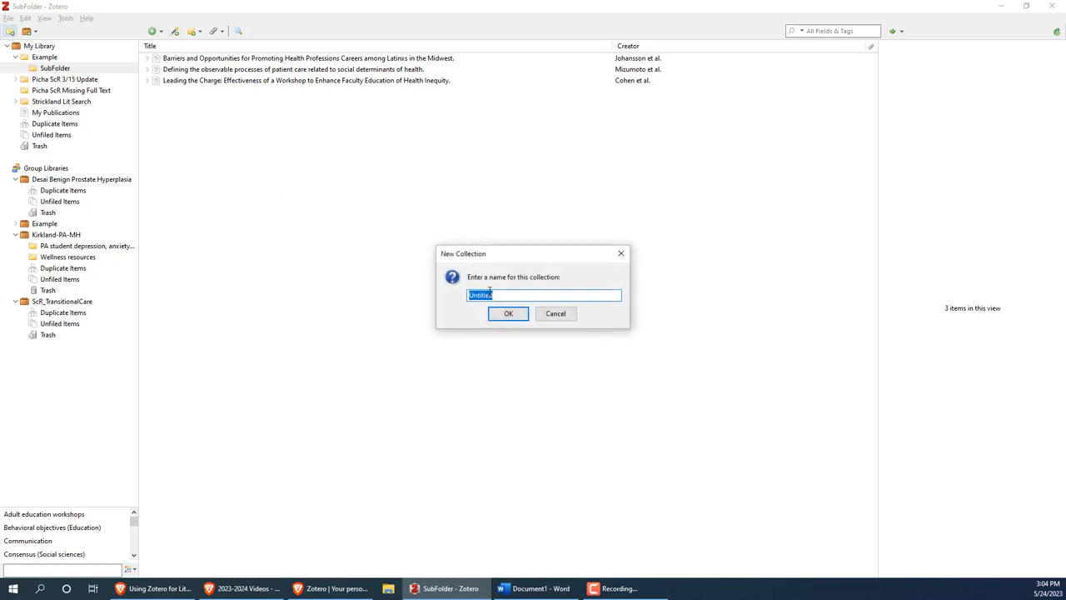
pyautogui.write('New Folder')
pyautogui.press('Return')
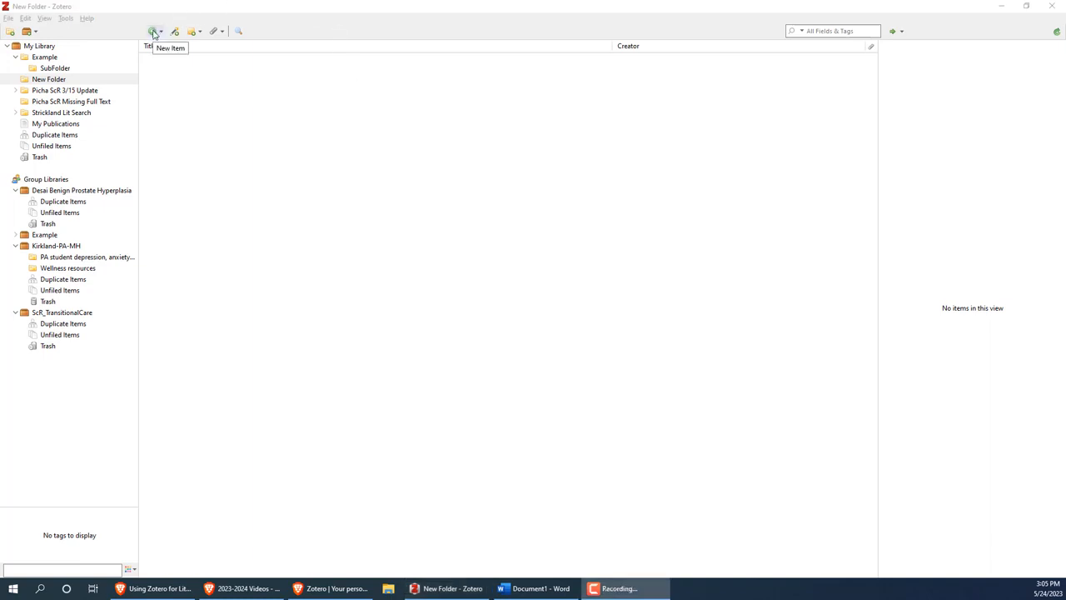
# - Add a blank journal article entry to New Folder, plus a second item by its identifier, PMID 29659364
pyautogui.click(153, 33)
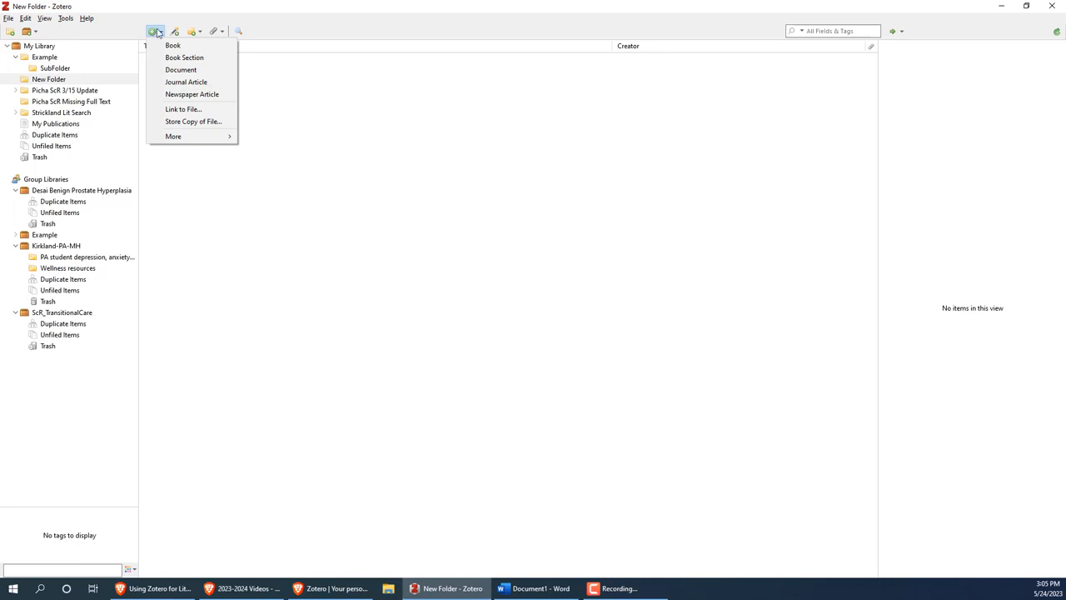
pyautogui.click(184, 82)
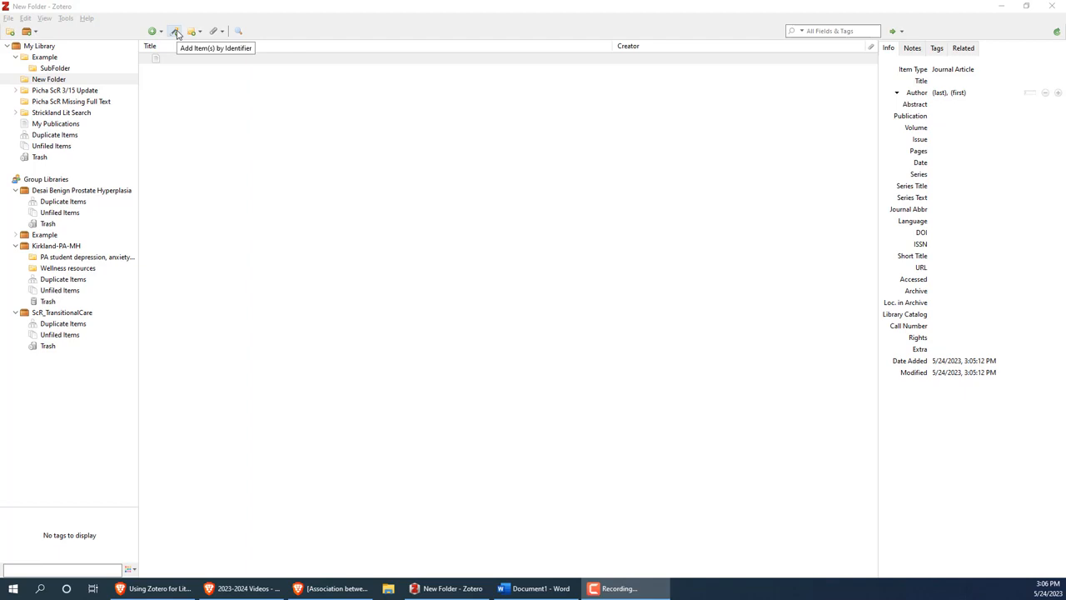
pyautogui.click(176, 33)
pyautogui.write('29659364')
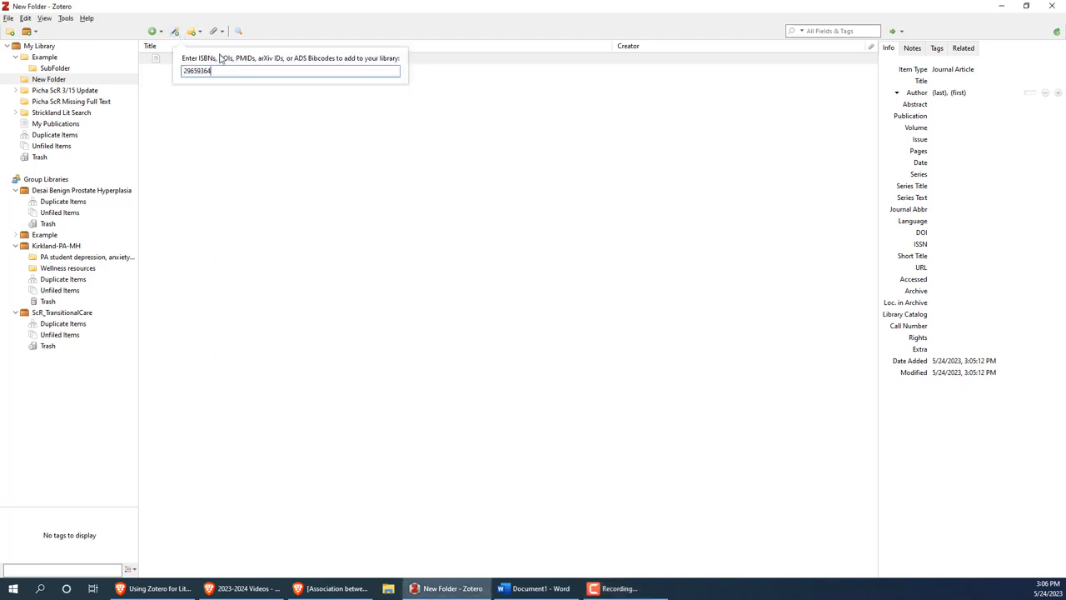
pyautogui.press('Return')
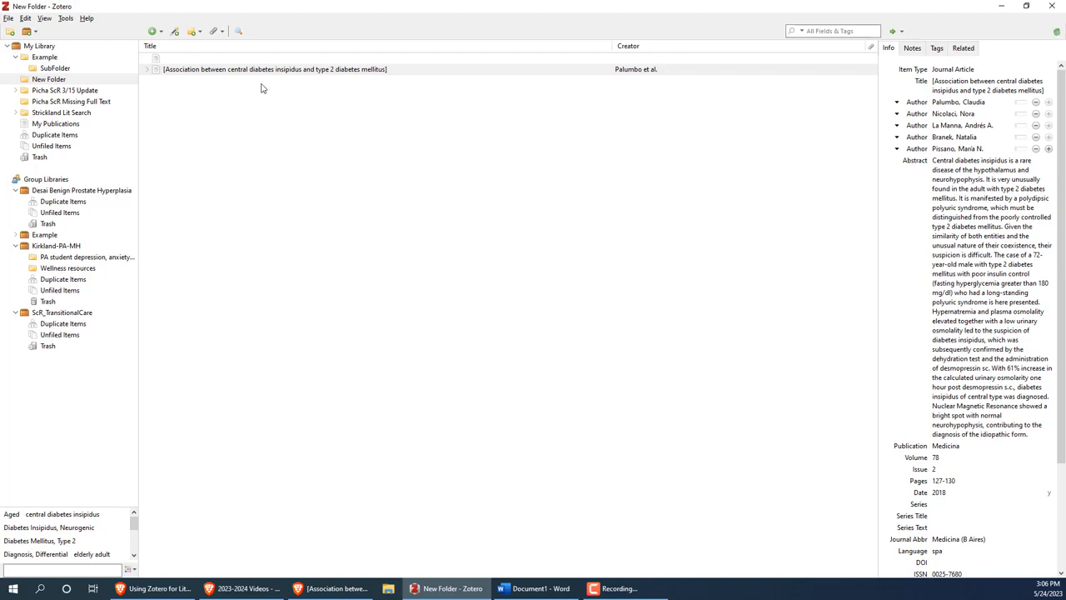
# - Look at the notes of the central diabetes insipidus article and create a standalone note reading "Note"
pyautogui.click(316, 70)
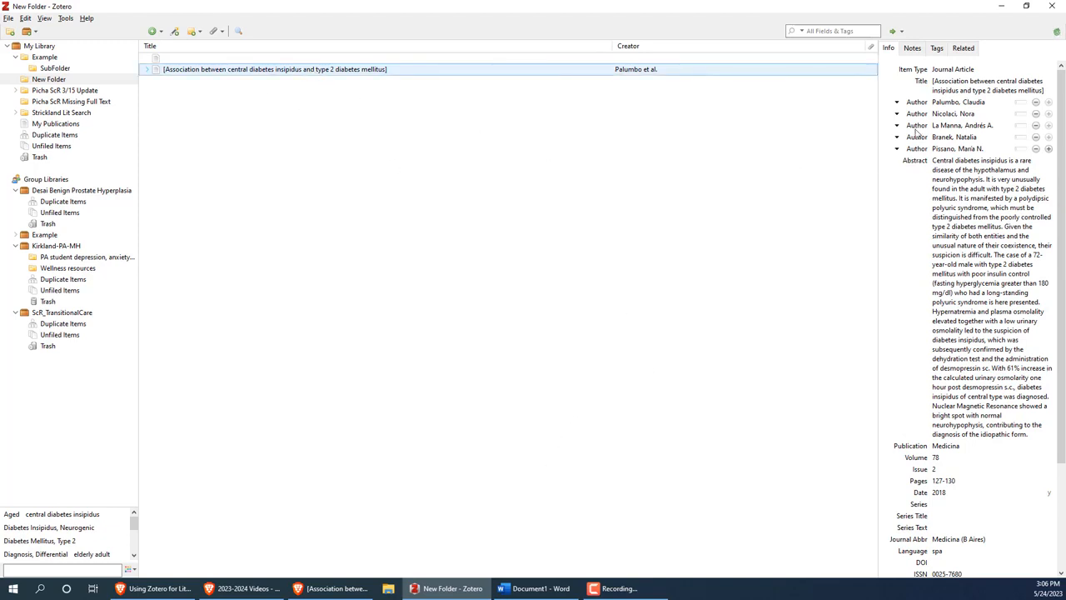
pyautogui.click(912, 48)
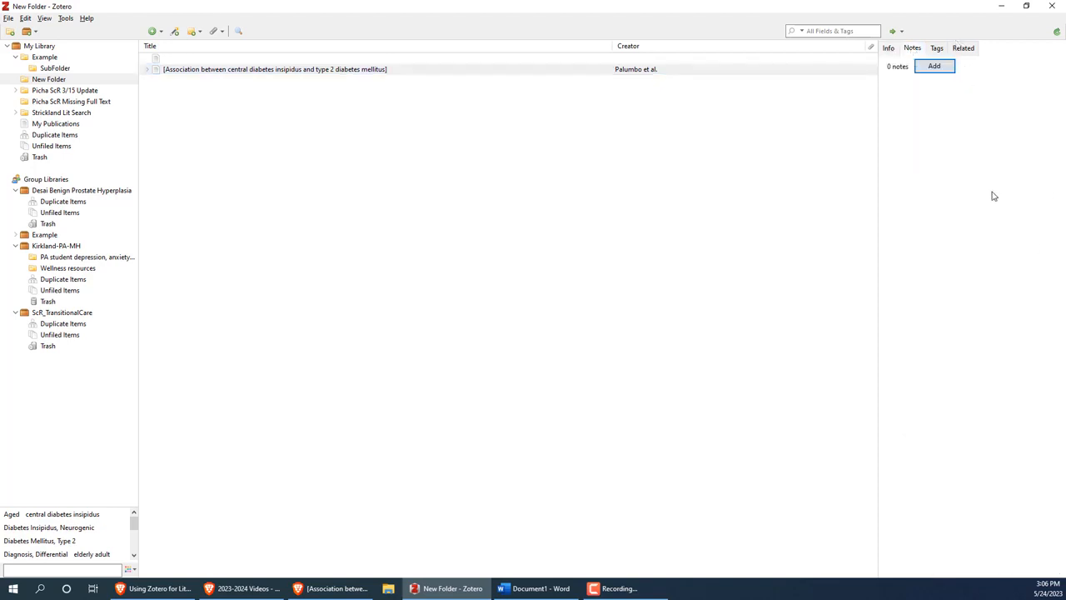
pyautogui.click(195, 33)
pyautogui.click(222, 44)
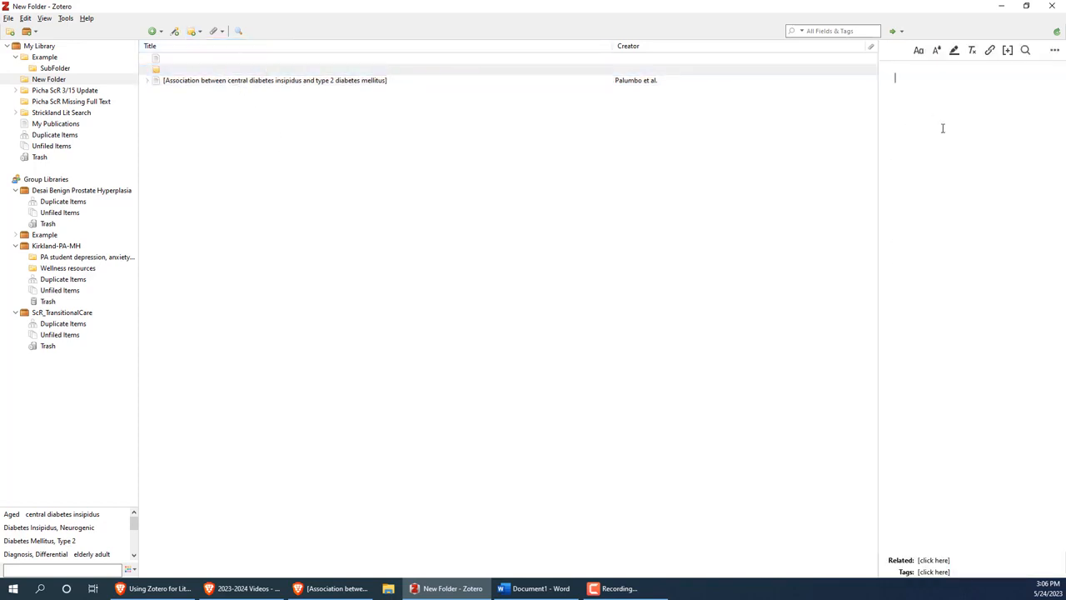
pyautogui.write('Note')
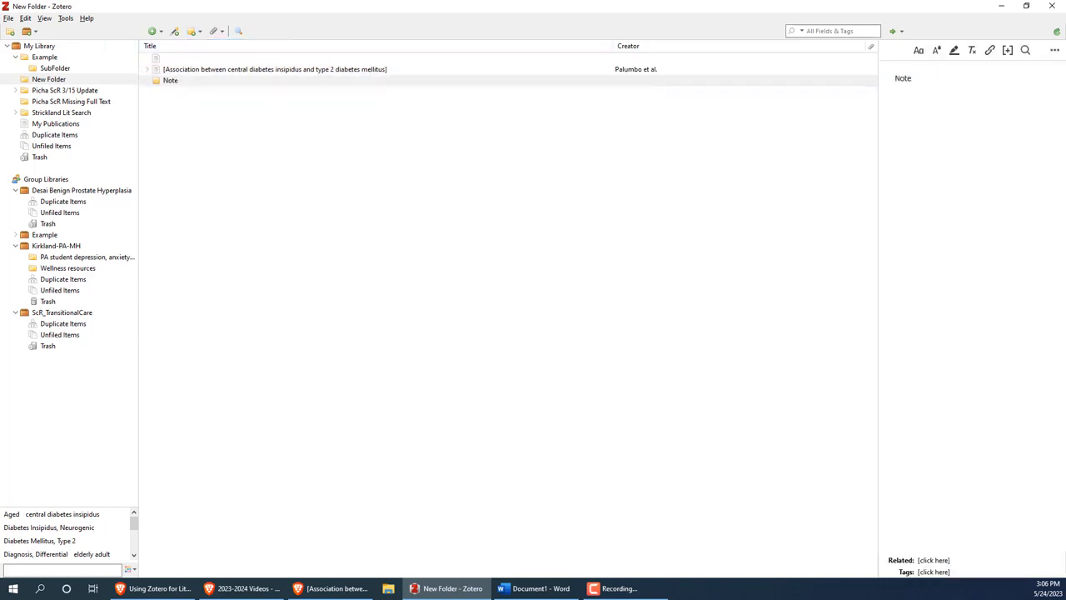
# - Attach a stored copy of the PDF to the central diabetes insipidus article and open the attached PDF
pyautogui.click(271, 73)
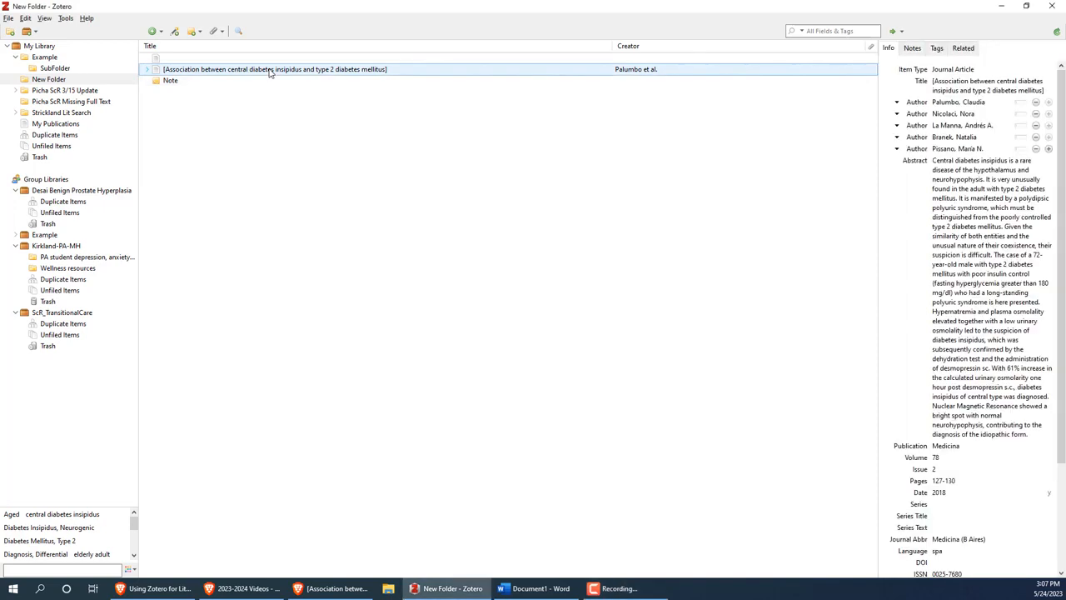
pyautogui.click(216, 33)
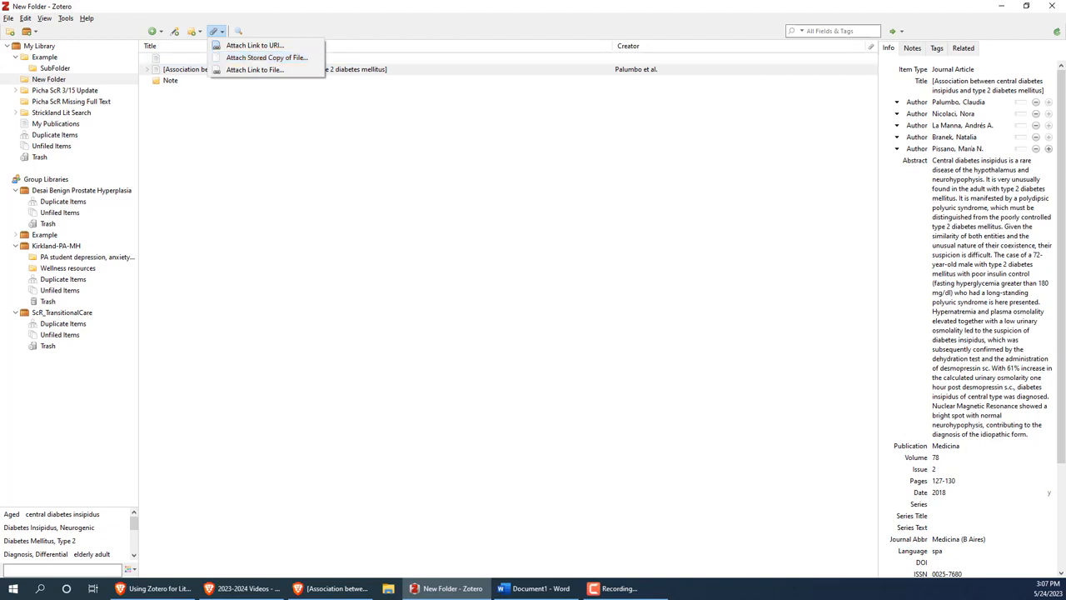
pyautogui.click(246, 58)
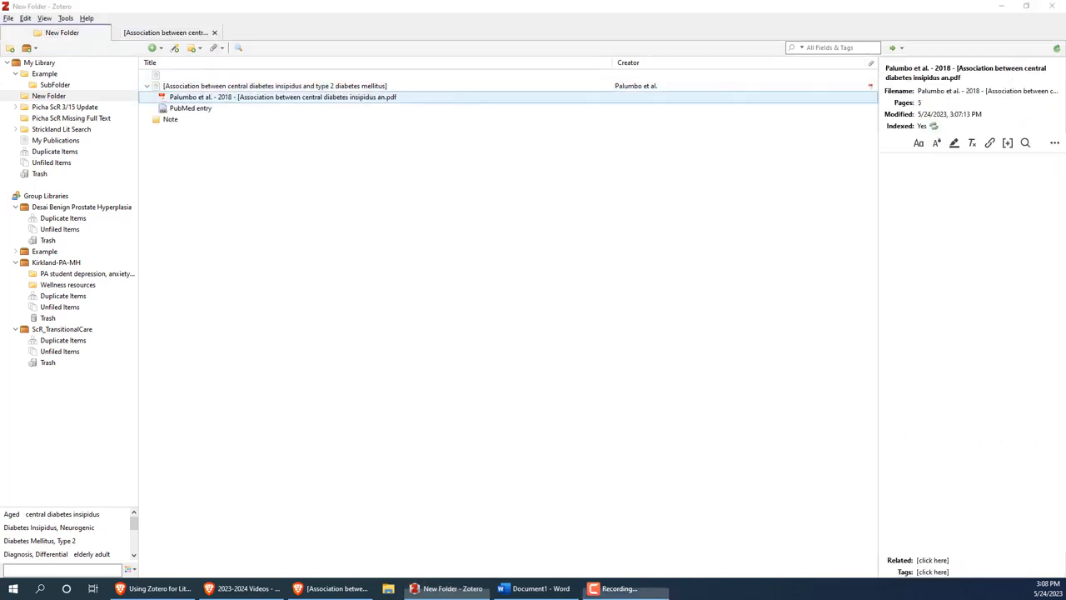
pyautogui.doubleClick(249, 98)
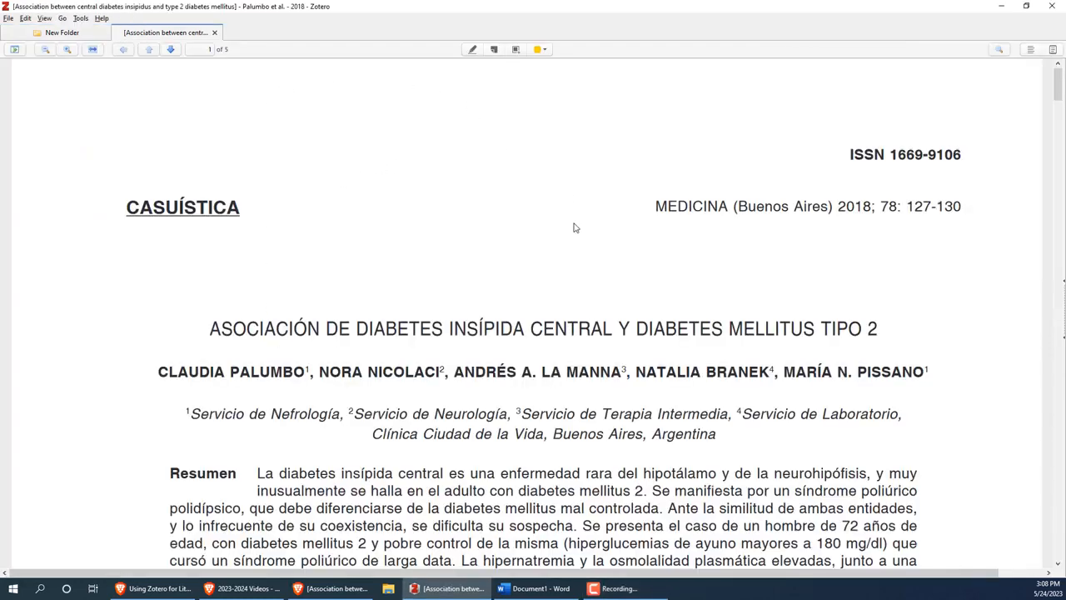
# - Switch to the PubMed results in the browser and select the first three articles
pyautogui.hotkey('alt', 'Tab')
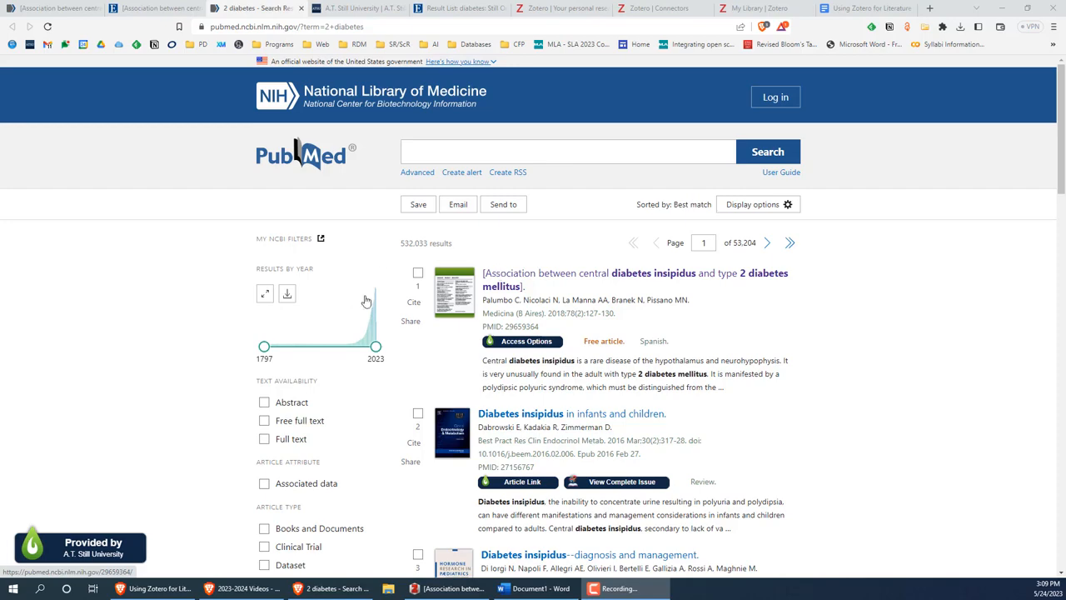
pyautogui.click(418, 276)
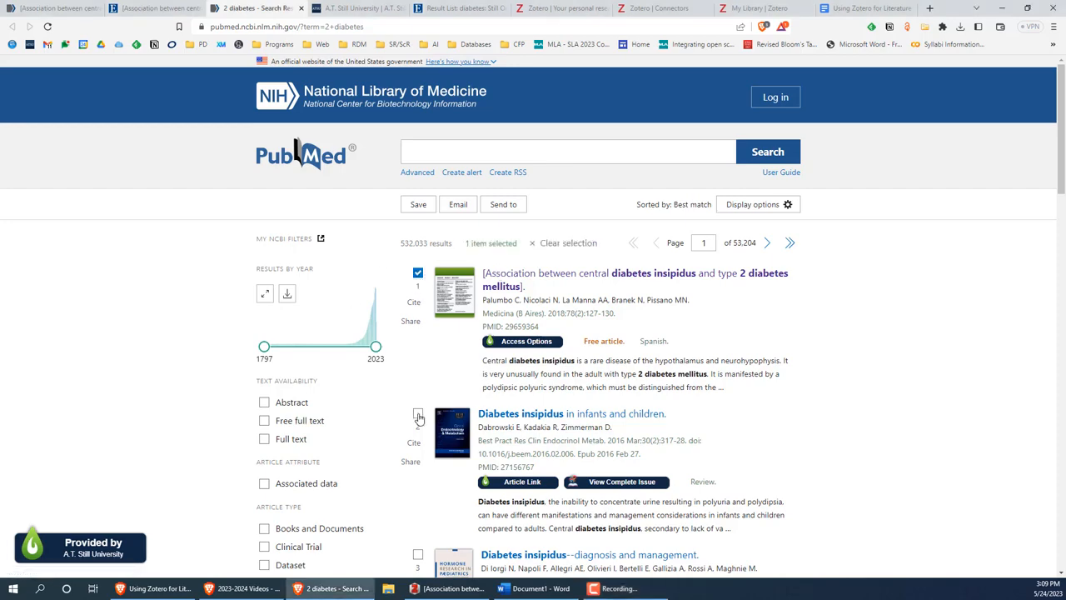
pyautogui.click(418, 414)
pyautogui.scroll(-1, 418, 417)
pyautogui.click(418, 500)
pyautogui.scroll(1, 418, 500)
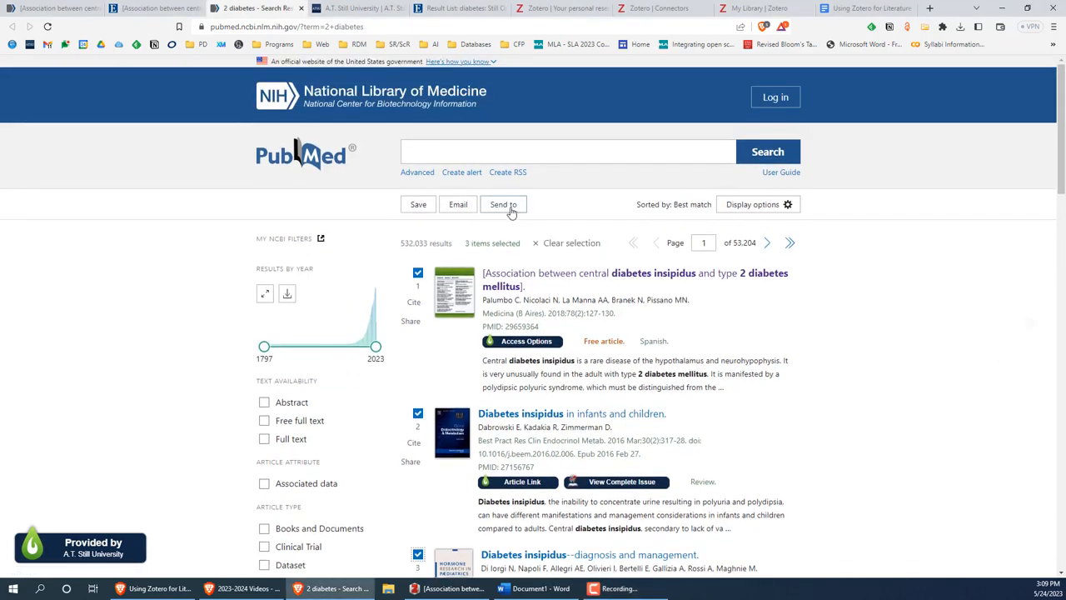
# - Send the three selected PubMed articles to a citation manager file and save it as pubmed-2diabetes-set in Downloads
pyautogui.click(505, 206)
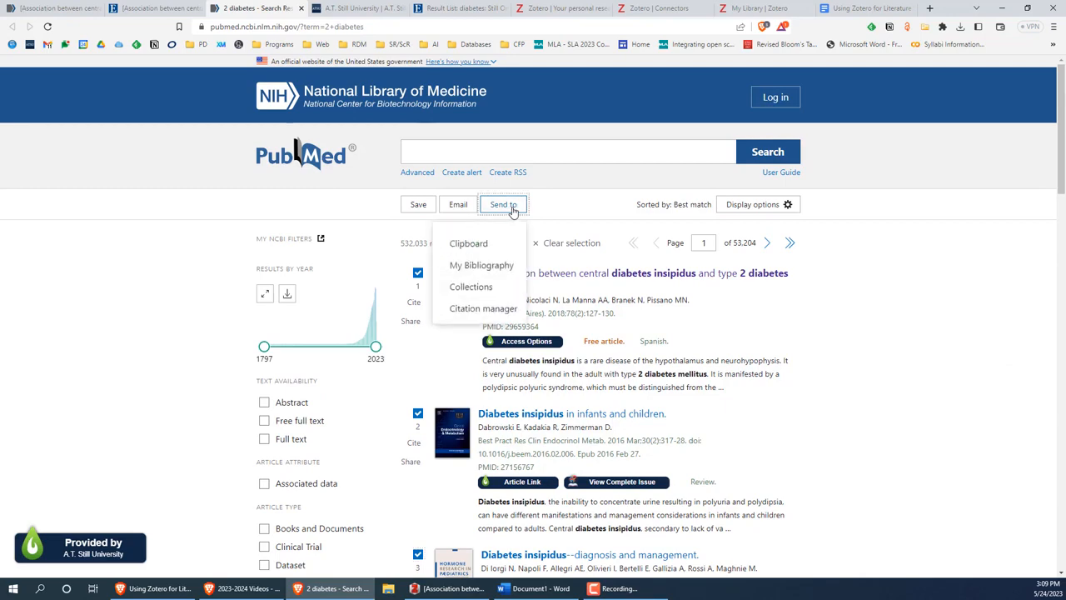
pyautogui.click(484, 309)
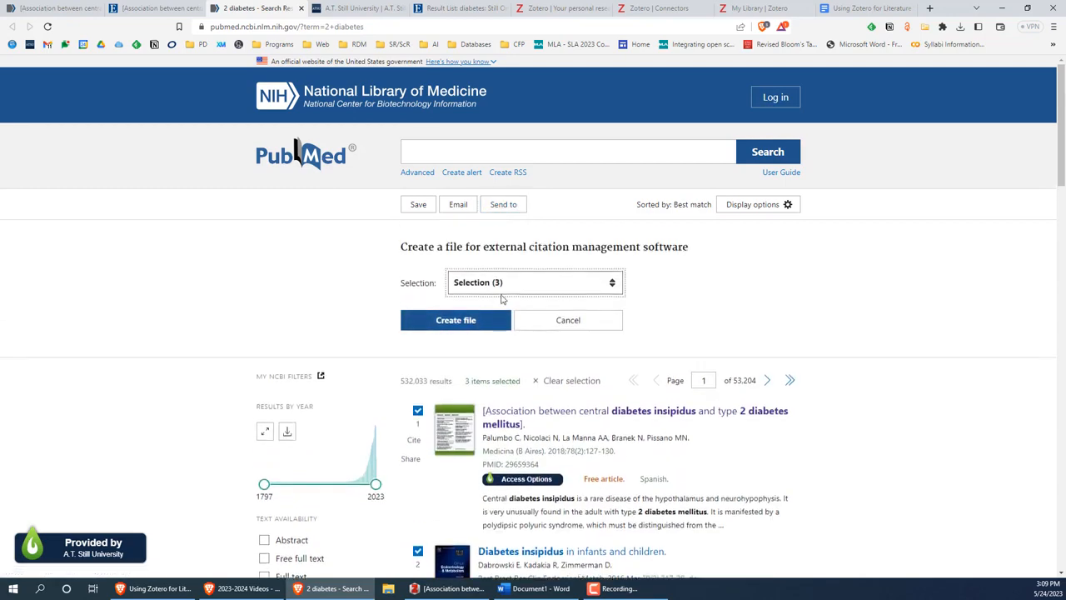
pyautogui.click(503, 287)
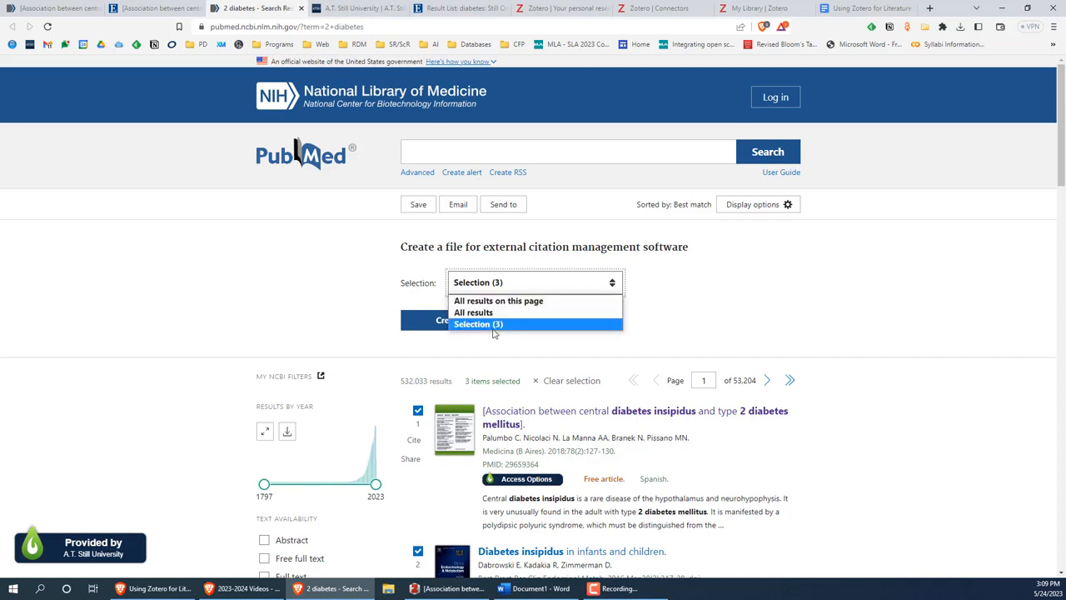
pyautogui.click(493, 328)
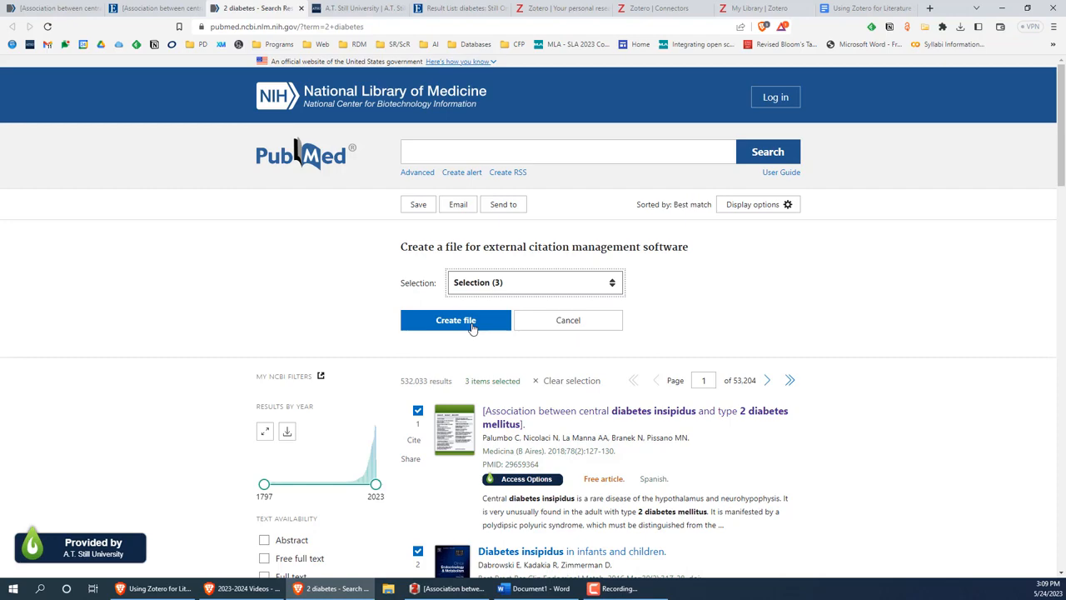
pyautogui.click(472, 327)
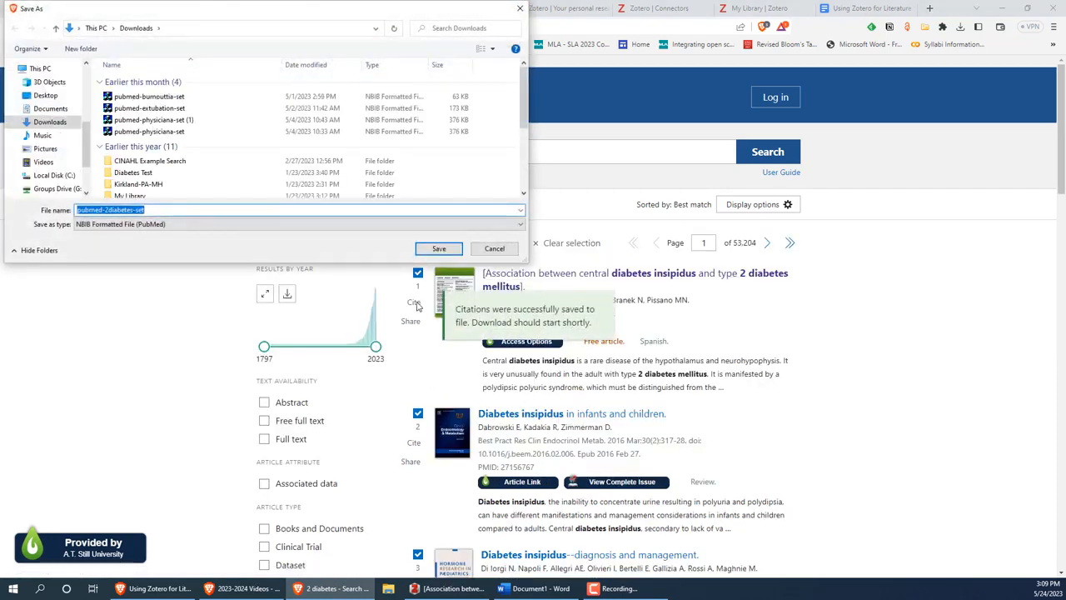
pyautogui.click(439, 248)
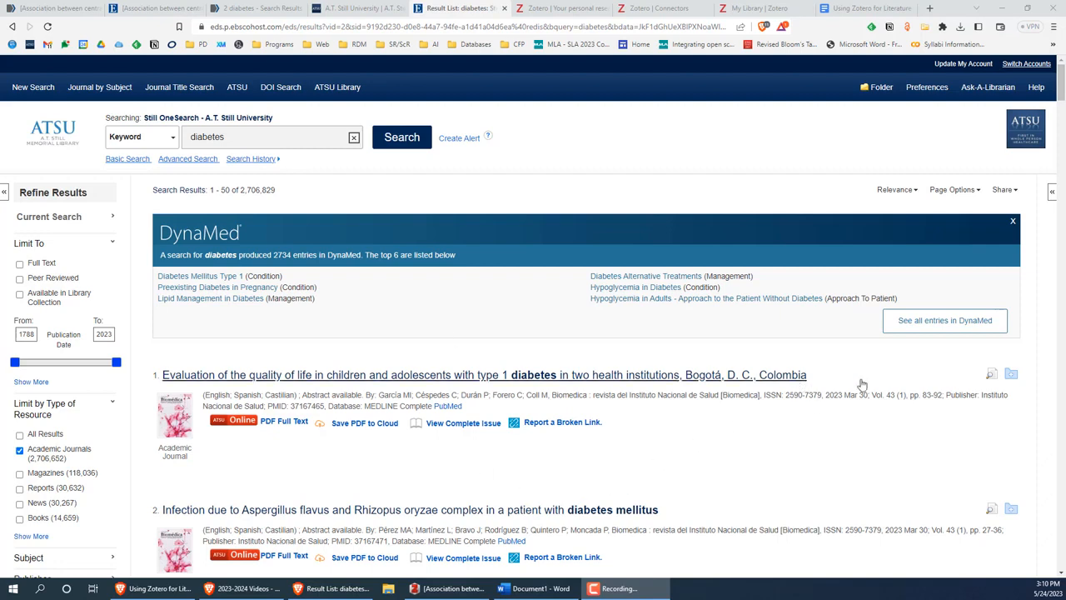
# - Add the first three diabetes articles in the Still OneSearch results to the folder
pyautogui.click(1011, 374)
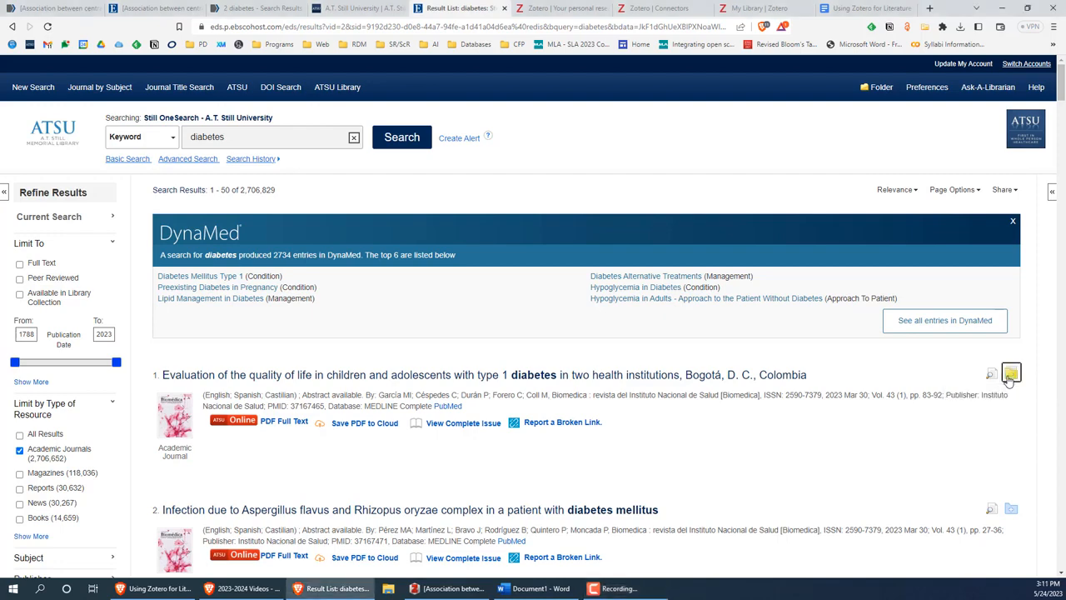
pyautogui.scroll(-1, 1010, 417)
pyautogui.click(1010, 446)
pyautogui.scroll(-2, 1012, 466)
pyautogui.click(1013, 480)
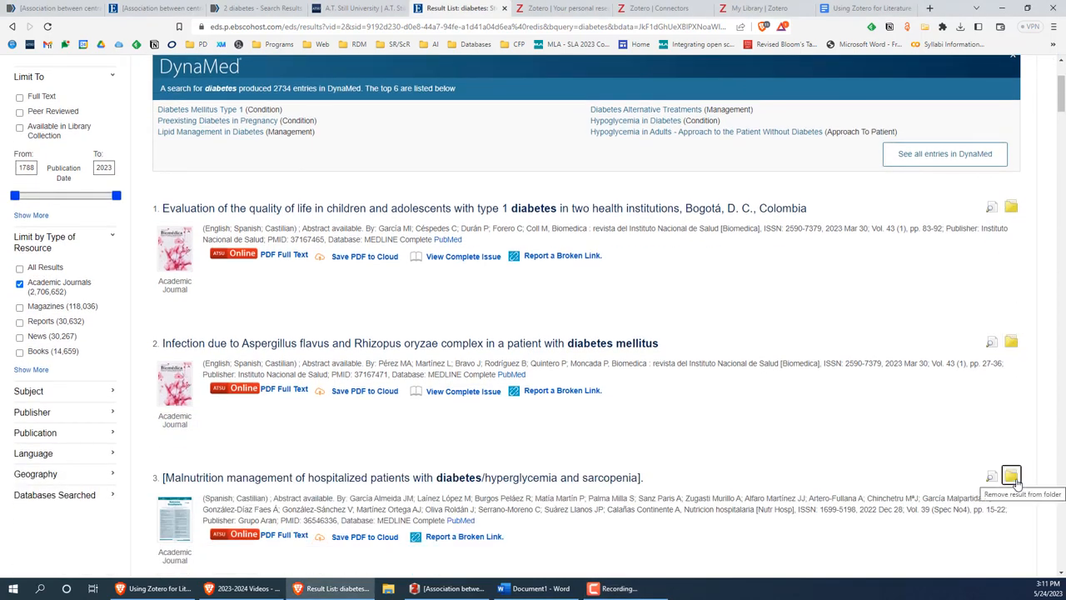
pyautogui.scroll(2, 862, 416)
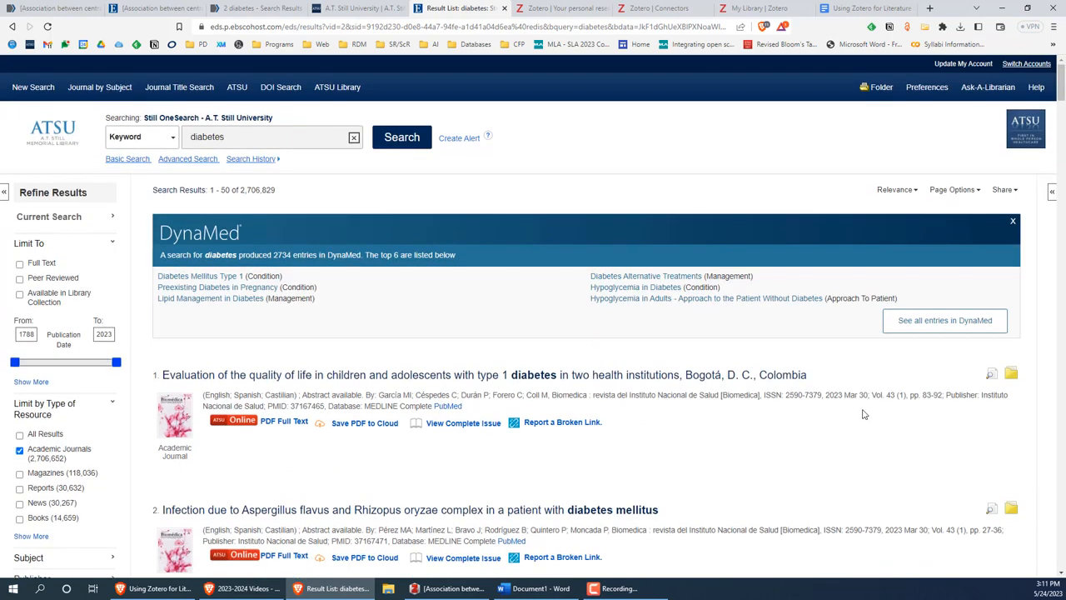
# - Export the folder's articles in RIS format, declining the Zotero Connector import, and save the file as "search results" in Downloads
pyautogui.click(881, 87)
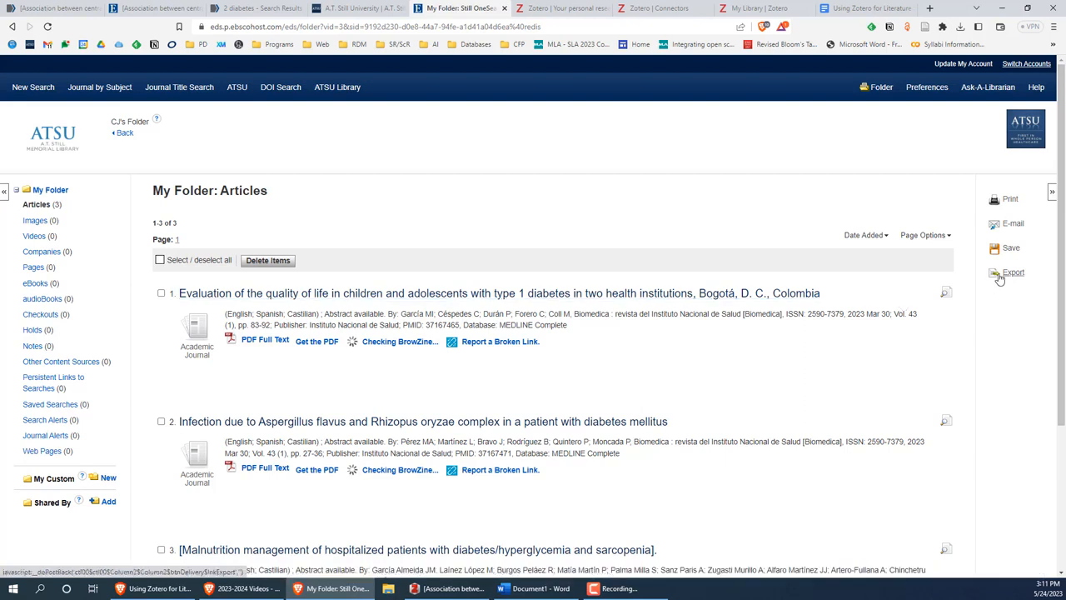
pyautogui.click(1000, 279)
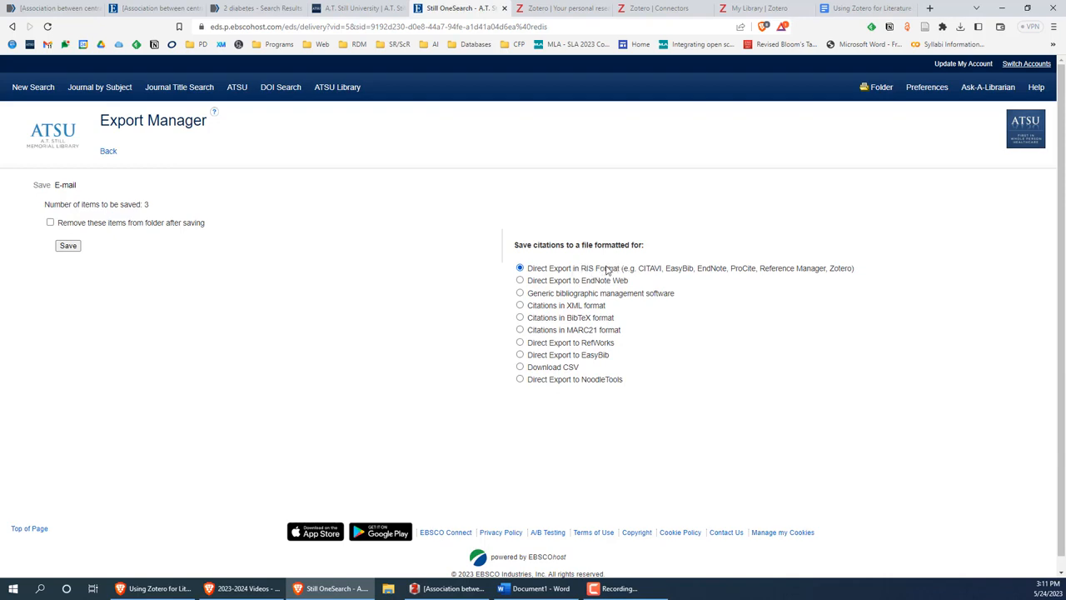
pyautogui.click(68, 245)
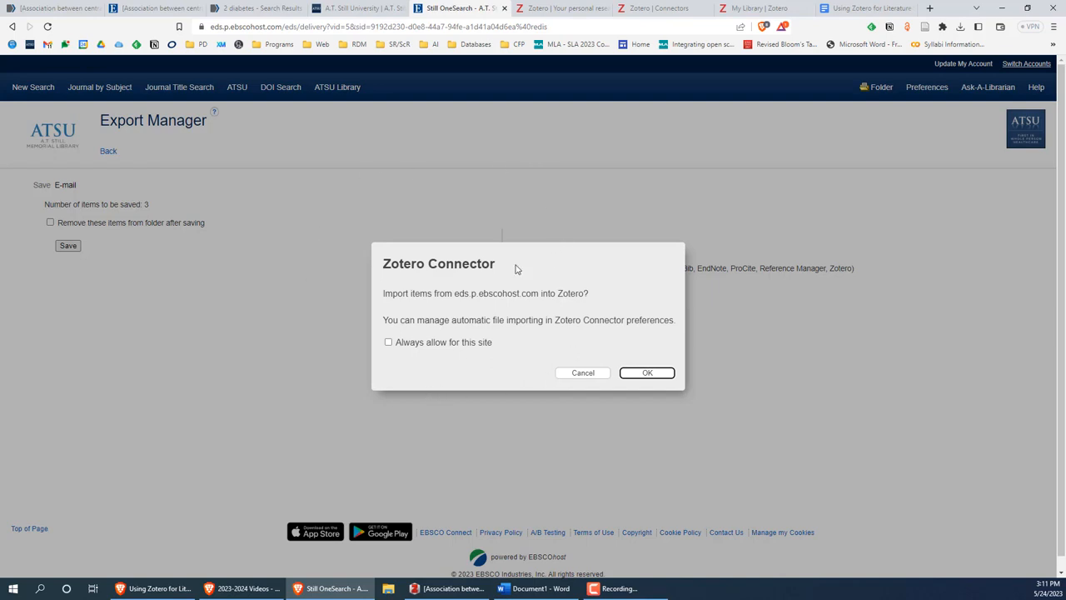
pyautogui.click(587, 375)
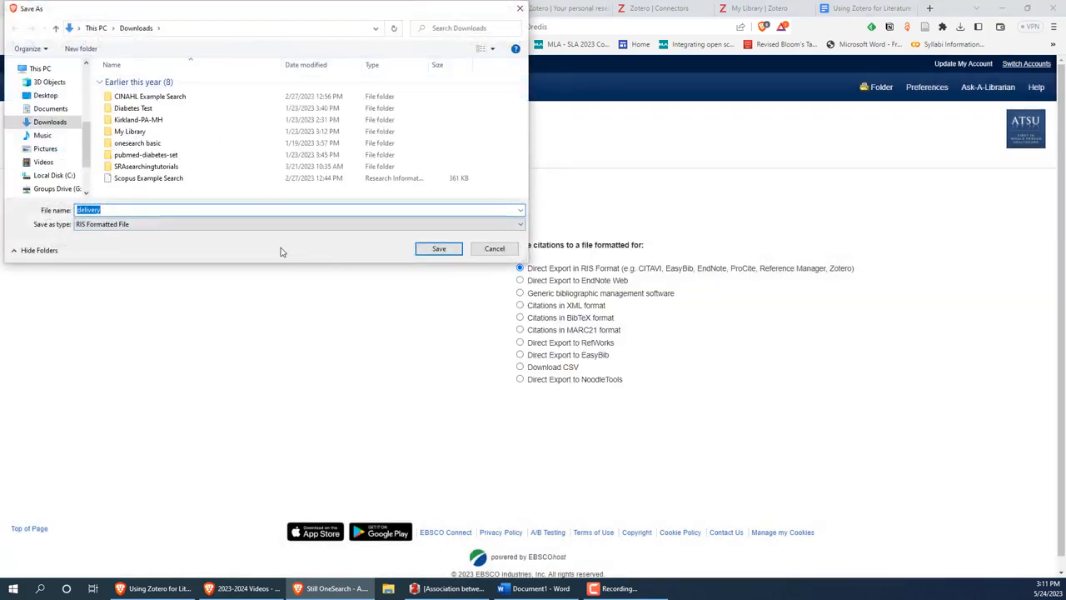
pyautogui.write('search results')
pyautogui.click(437, 248)
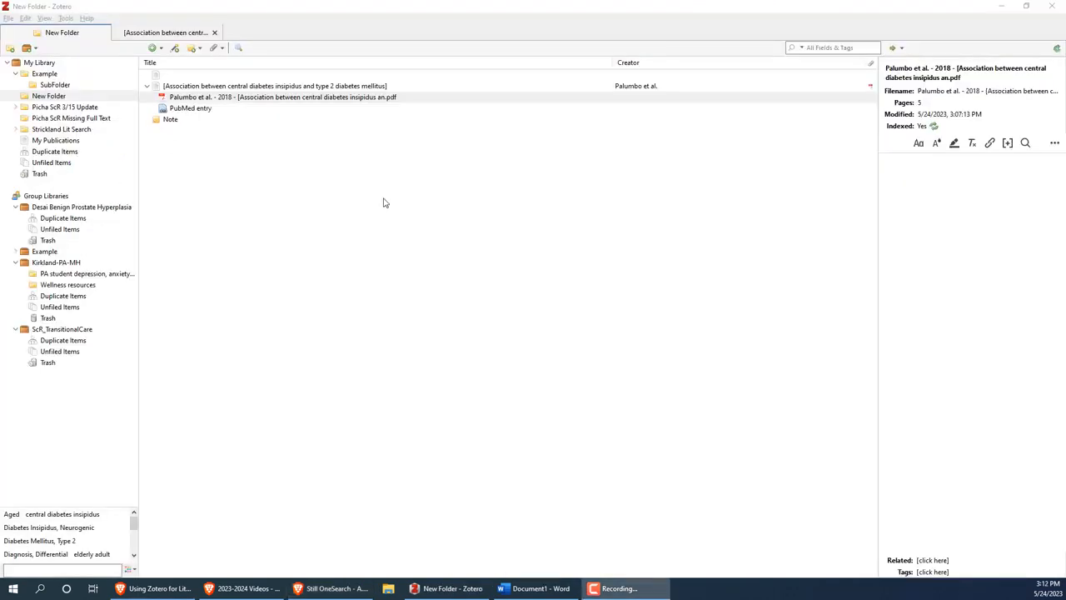
# - Import the pubmed-2diabetes-set file from Downloads into a new collection, copying files to the Zotero storage folder
pyautogui.click(7, 19)
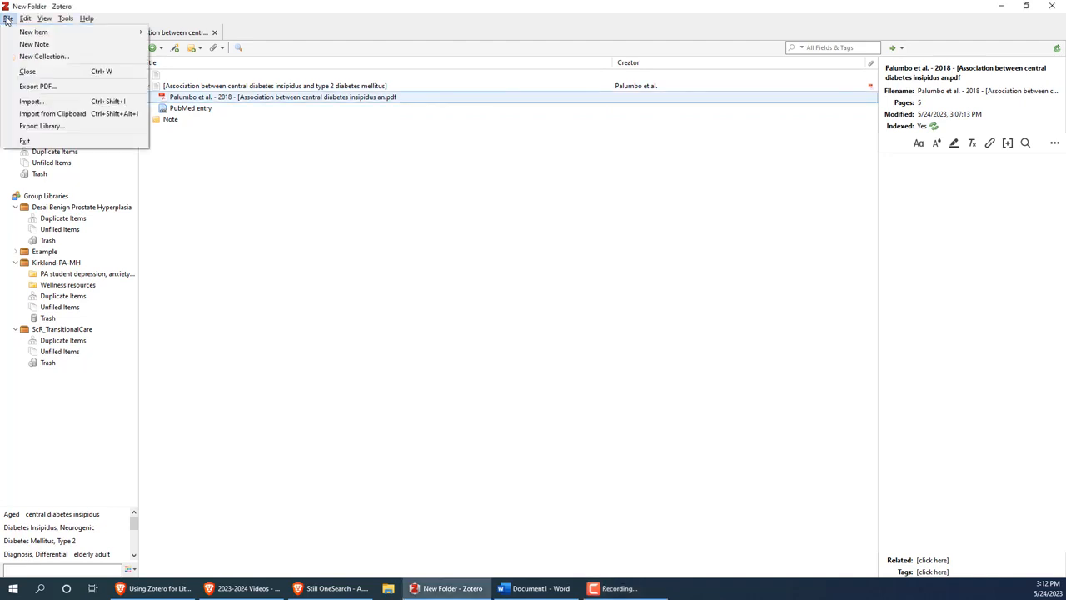
pyautogui.click(47, 99)
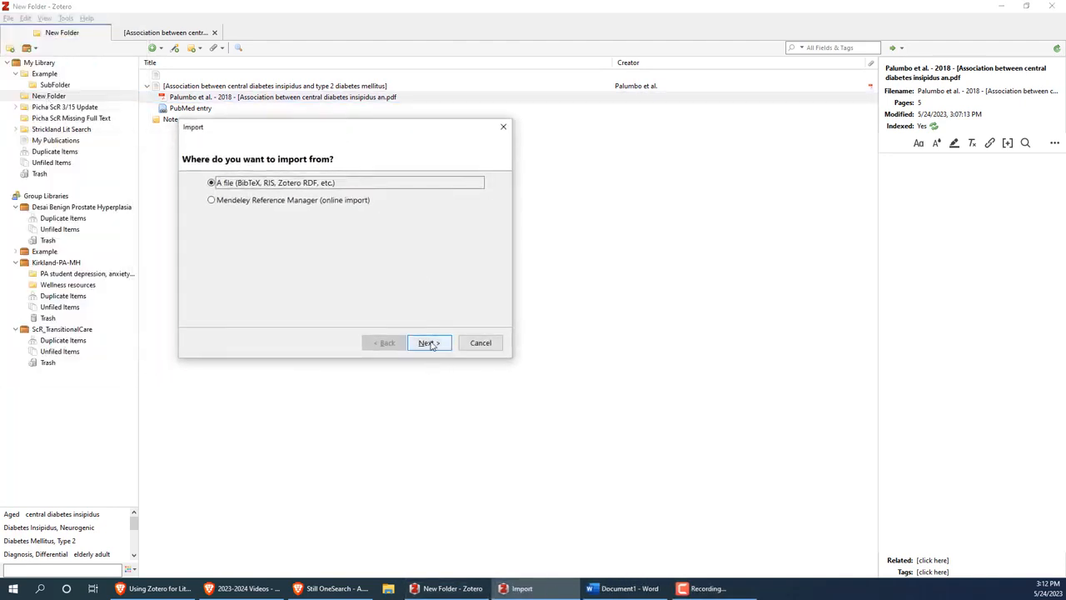
pyautogui.click(429, 343)
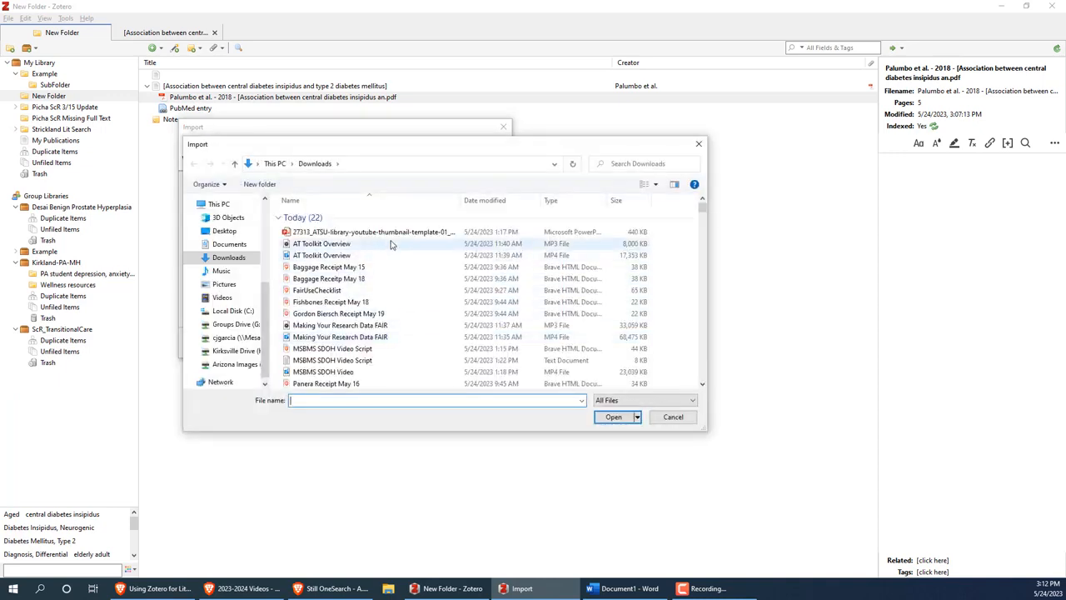
pyautogui.scroll(-3, 392, 244)
pyautogui.click(359, 345)
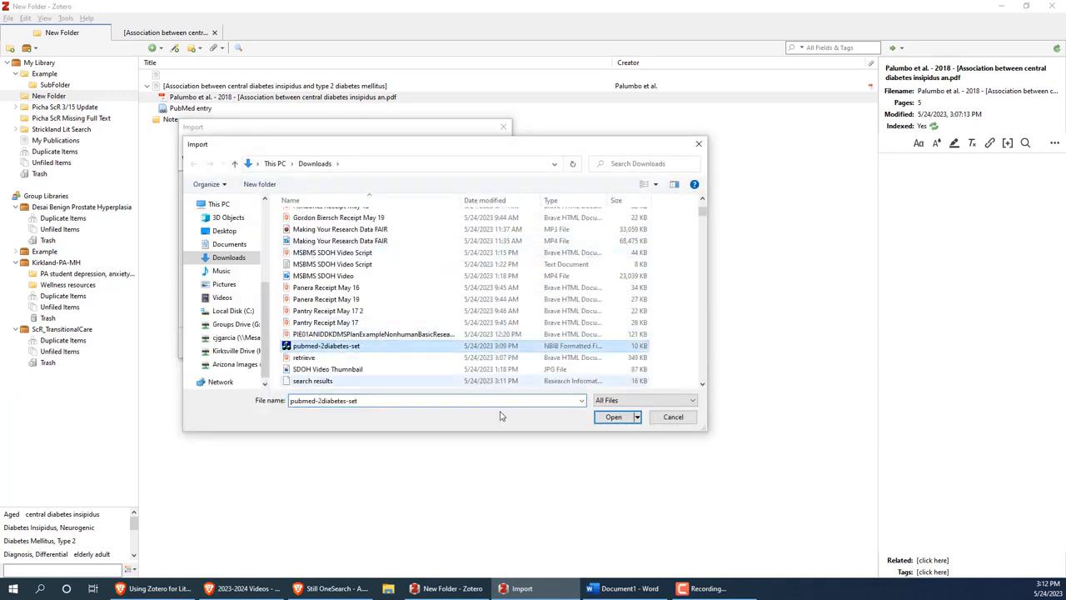
pyautogui.click(606, 421)
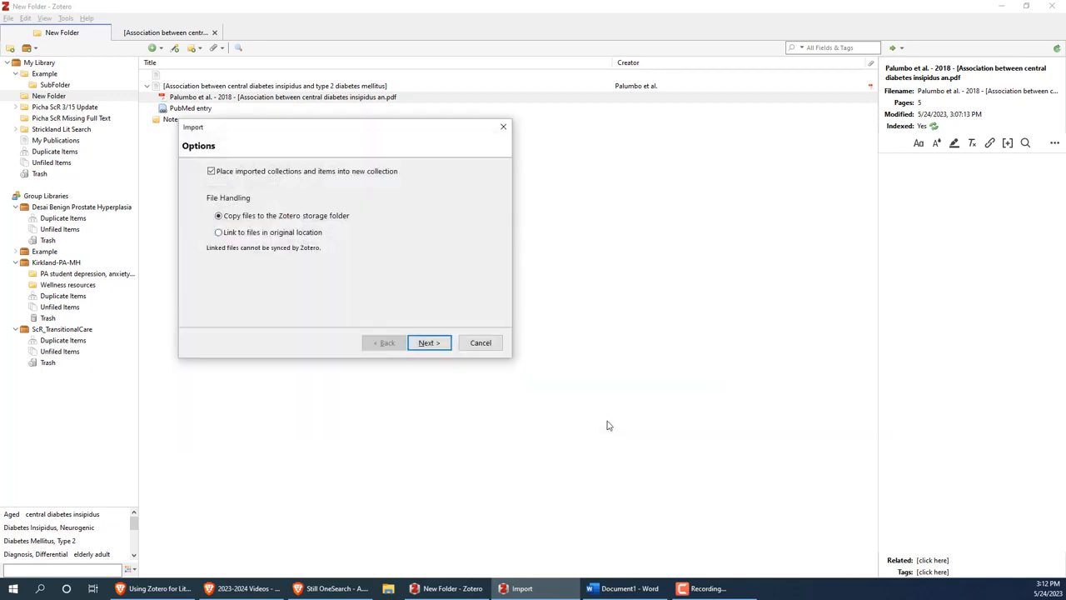
pyautogui.click(432, 344)
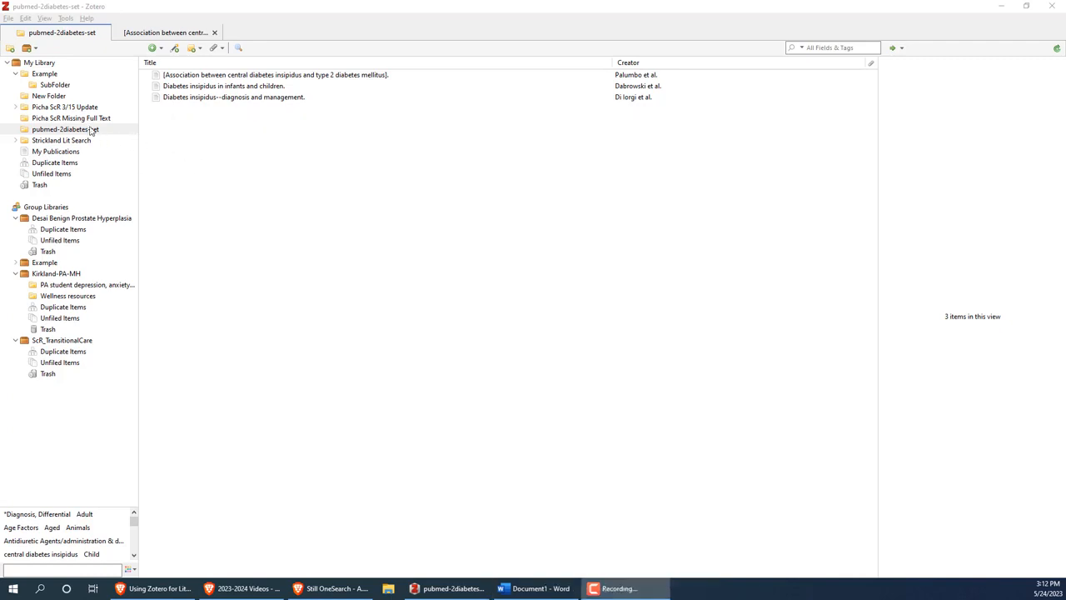
# - Move the pubmed-2diabetes-set collection into SubFolder under Example
pyautogui.rightClick(91, 130)
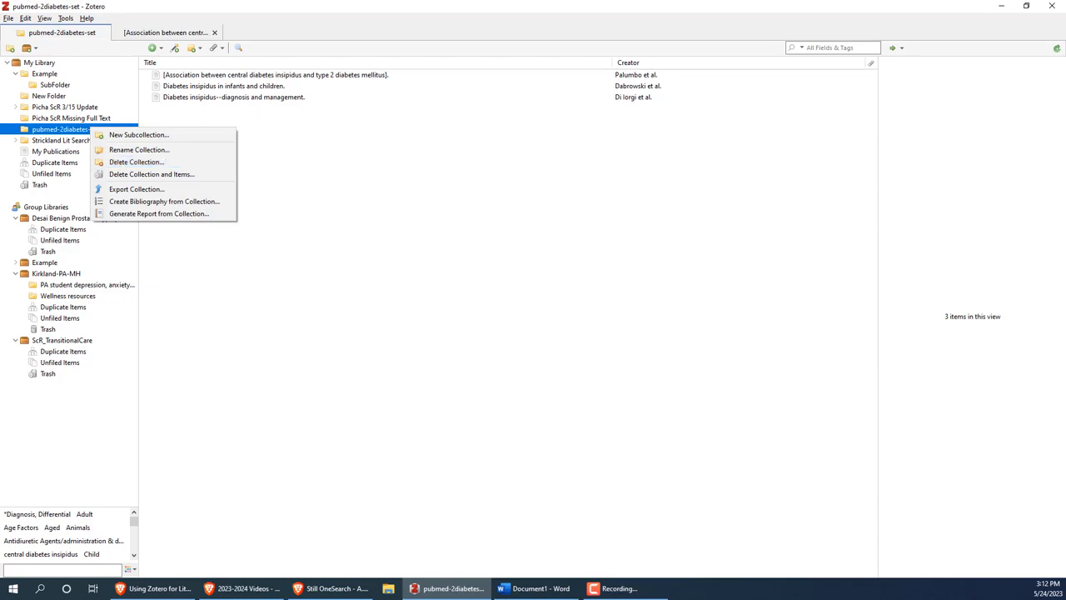
pyautogui.click(369, 179)
pyautogui.moveTo(64, 131); pyautogui.dragTo(74, 87)
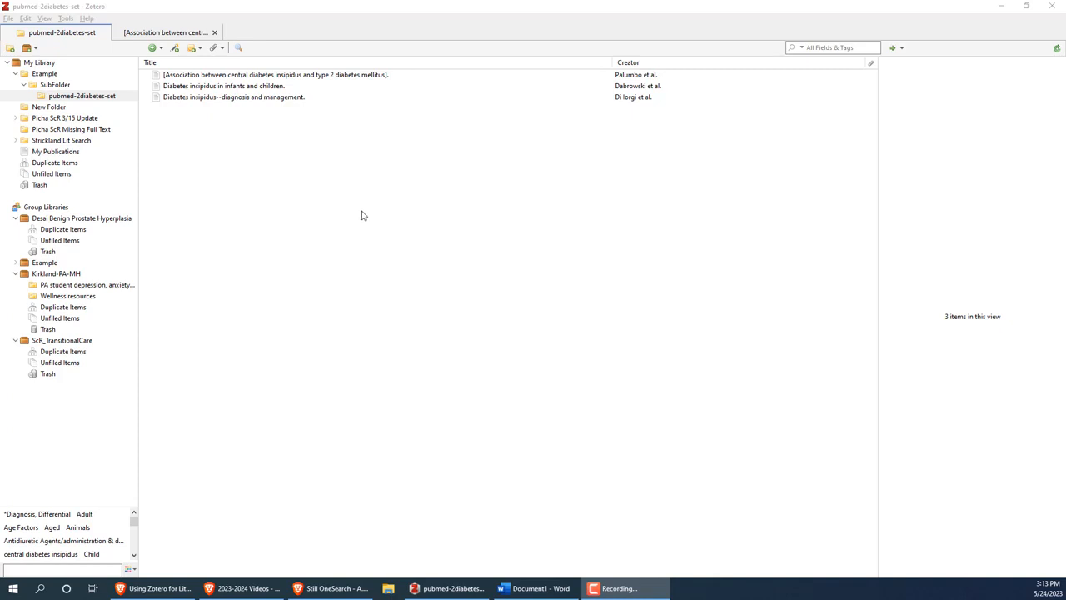
# - Switch to the browser to view the Zotero web library, Connectors page, homepage and Google Docs integration, and switch to Word for its Zotero tools
pyautogui.click(316, 594)
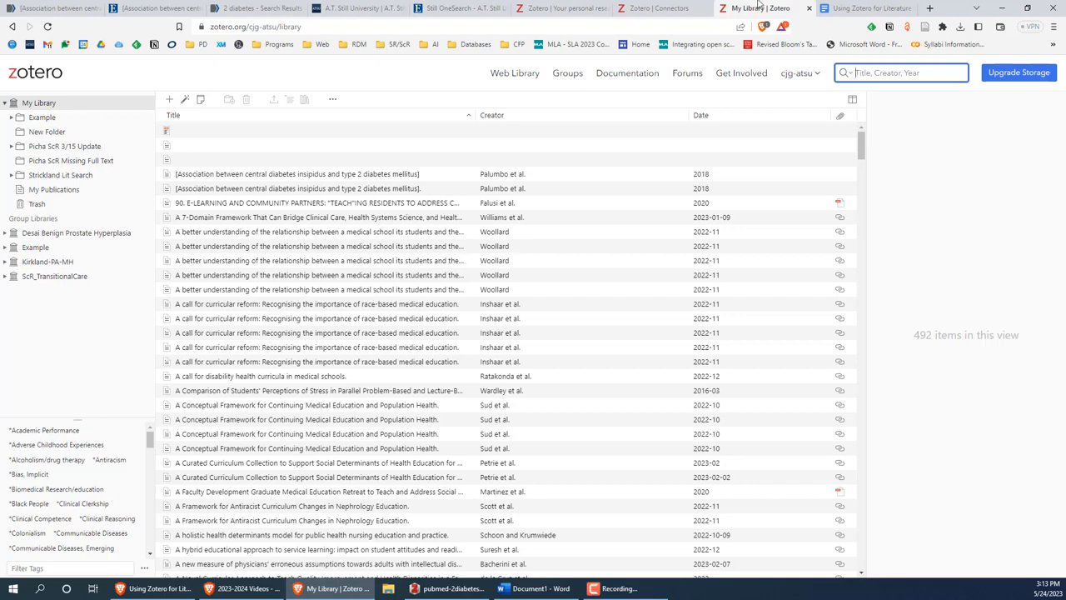
pyautogui.click(650, 8)
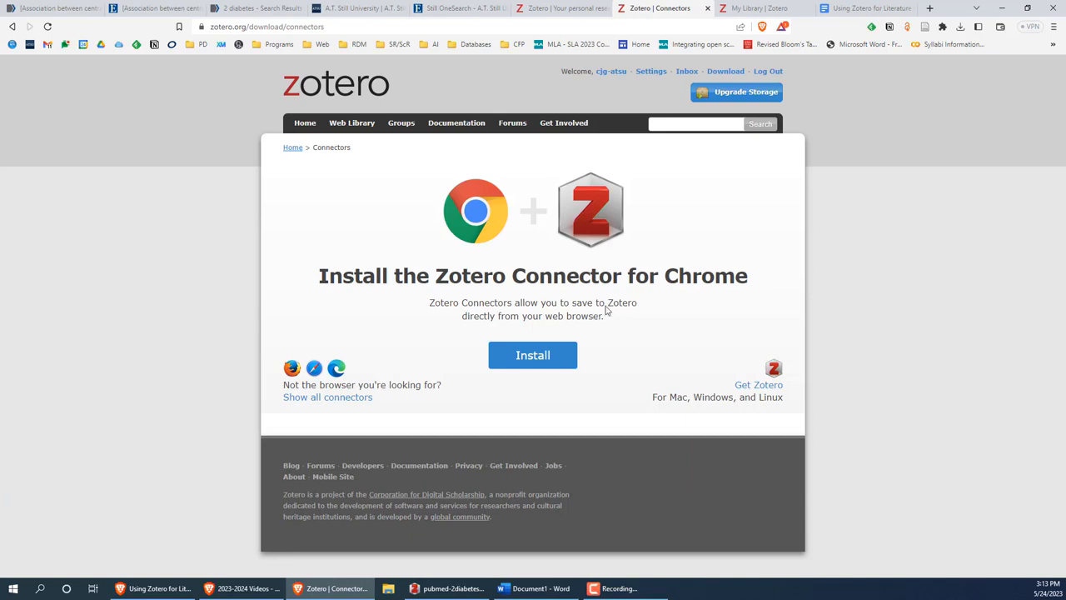
pyautogui.click(541, 7)
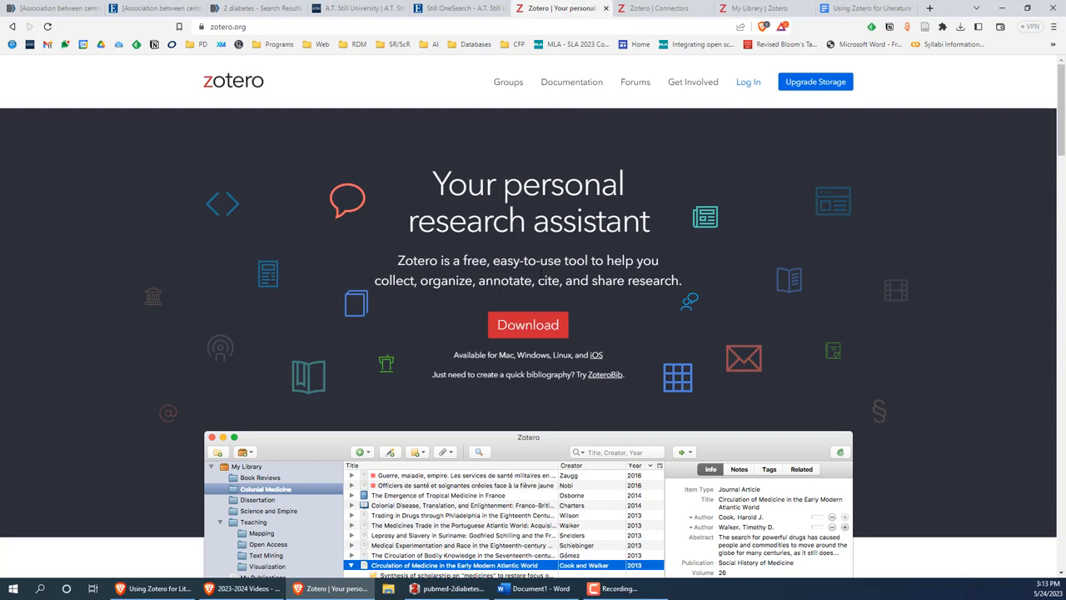
pyautogui.click(866, 8)
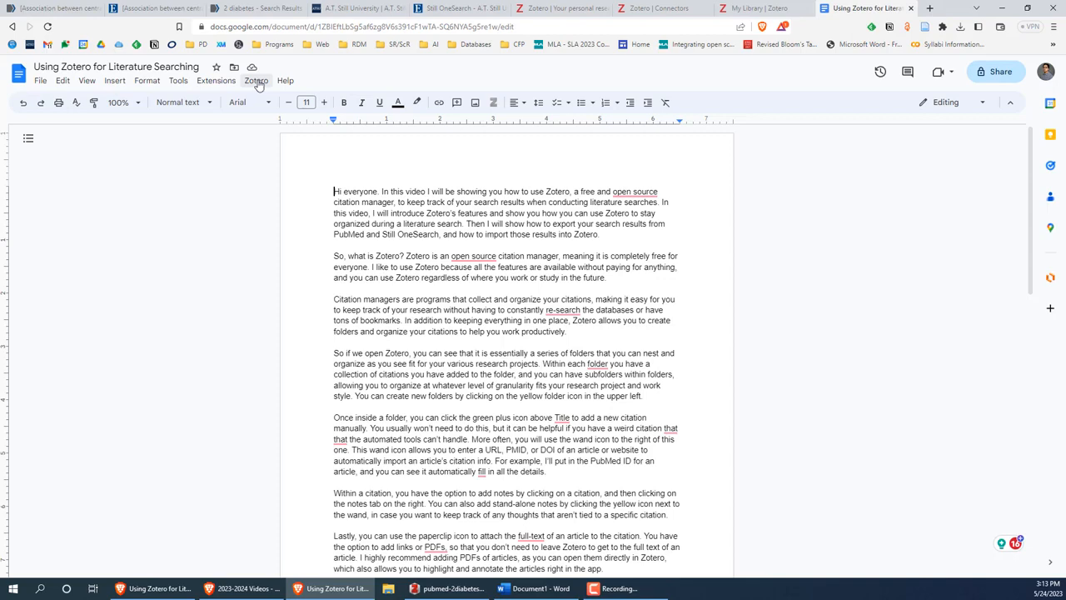
pyautogui.click(533, 588)
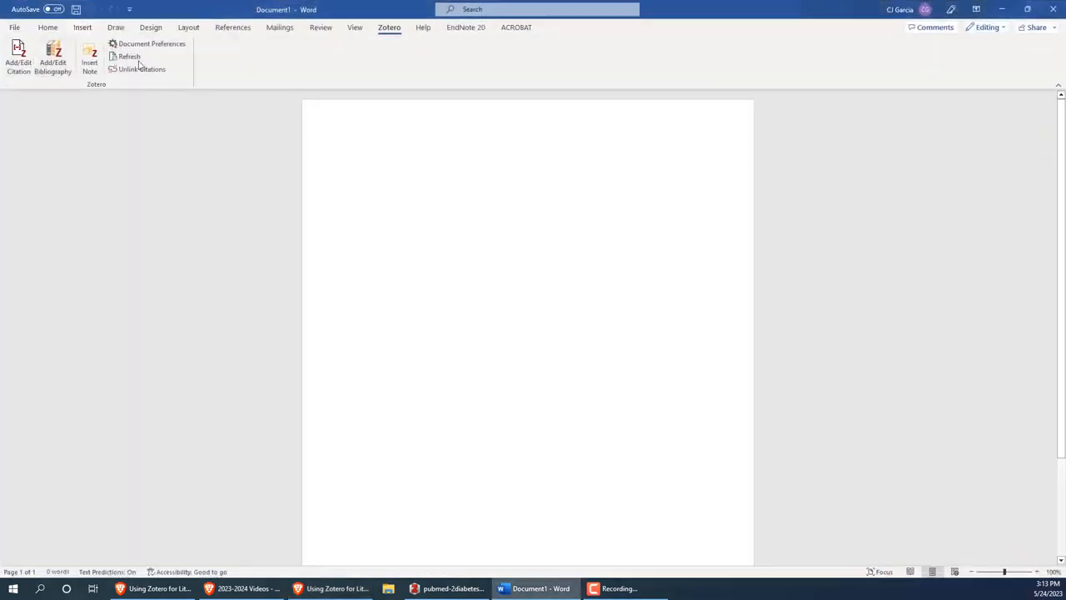